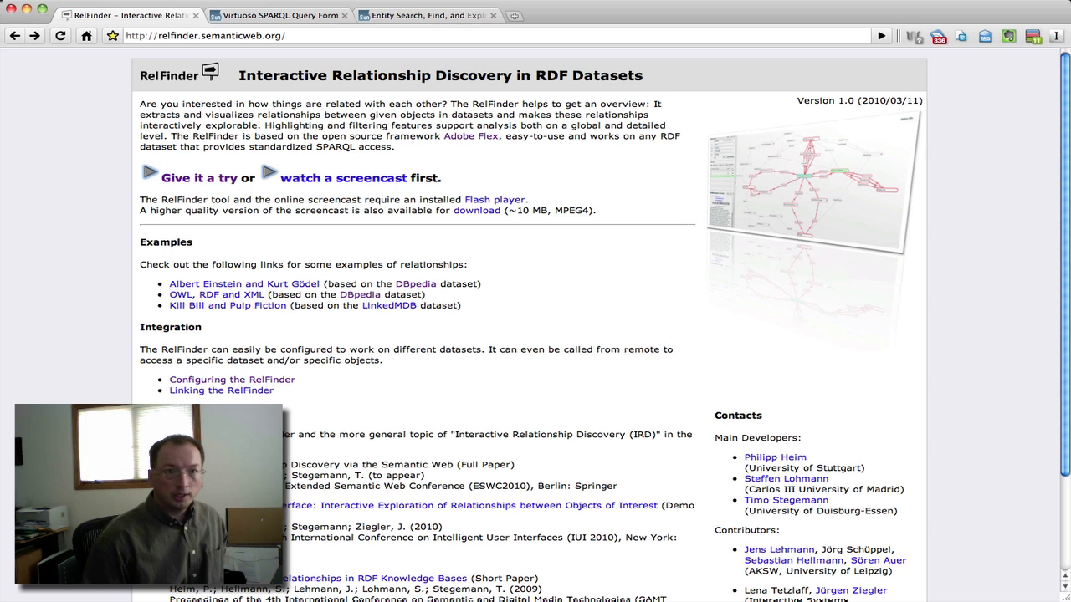
- Launch the RelFinder tool and open its settings to browse the available data sources
left_click(198, 181)
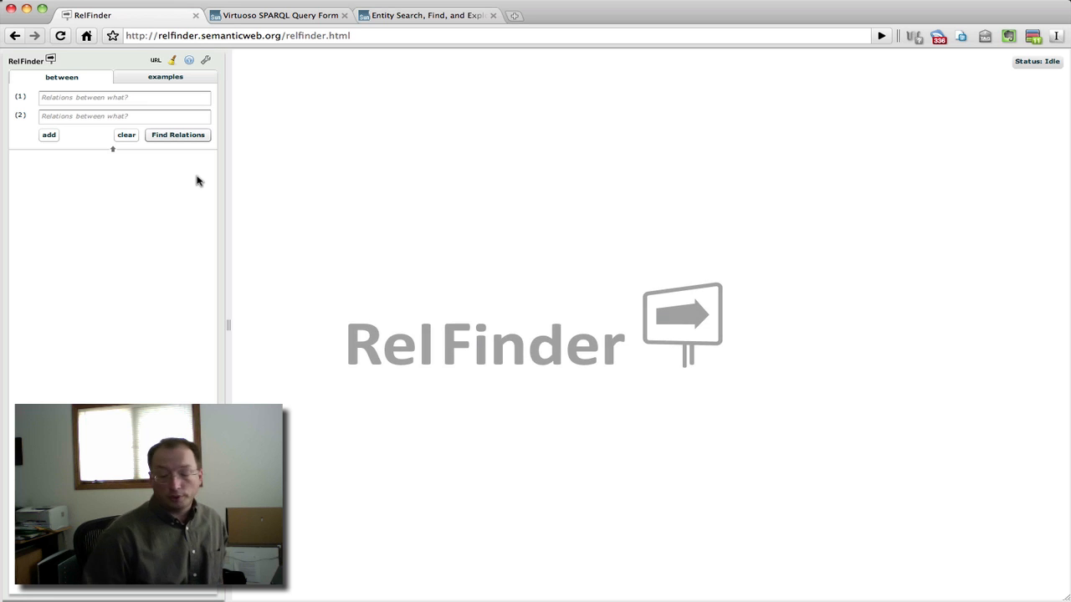
left_click(205, 61)
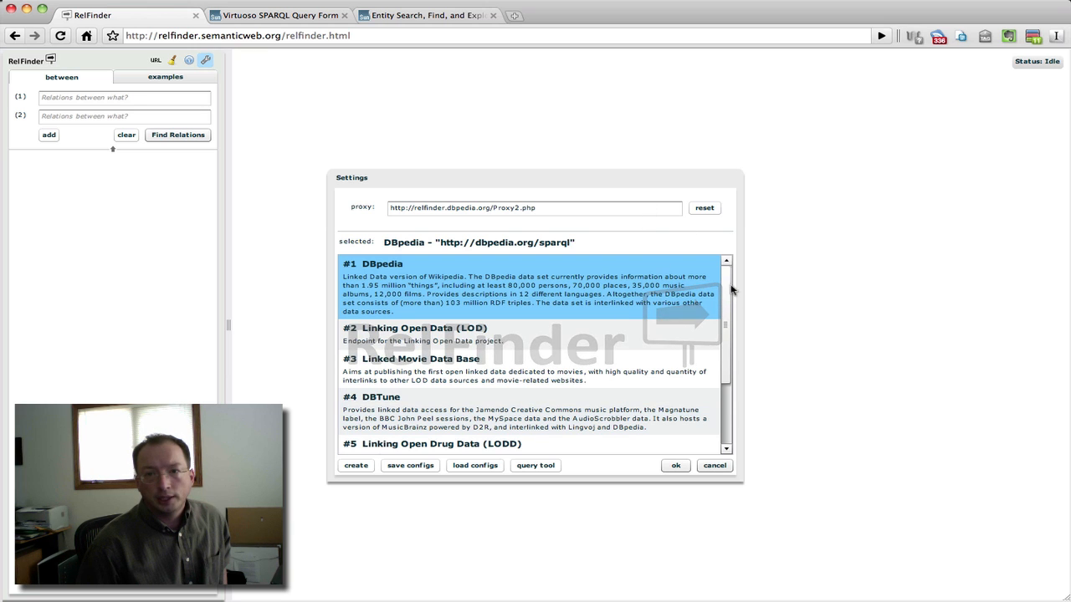
scroll(728, 290, "down", 1)
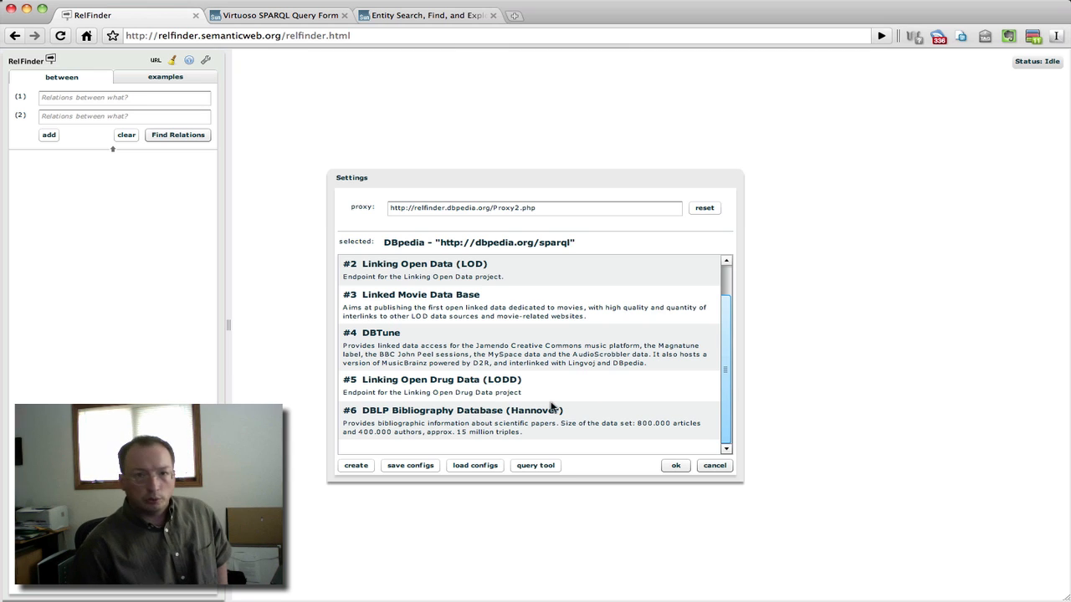
- Load the configuration file RelFinderConfig.rfxml from the tmp folder and select the Ocean Leadership data source
left_click(492, 466)
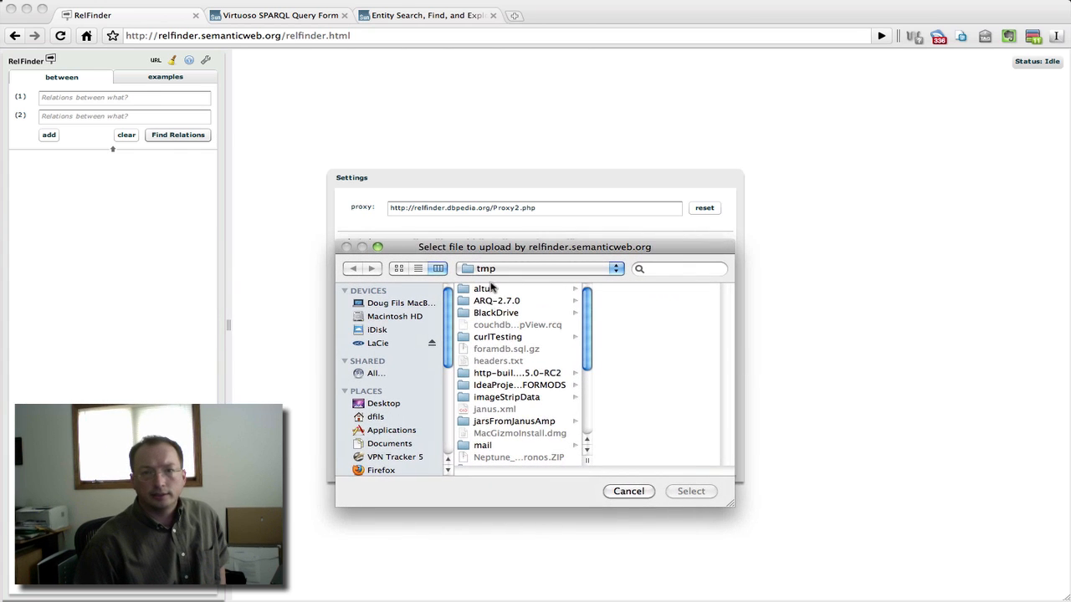
left_click_drag(590, 329, 591, 394)
left_click(561, 391)
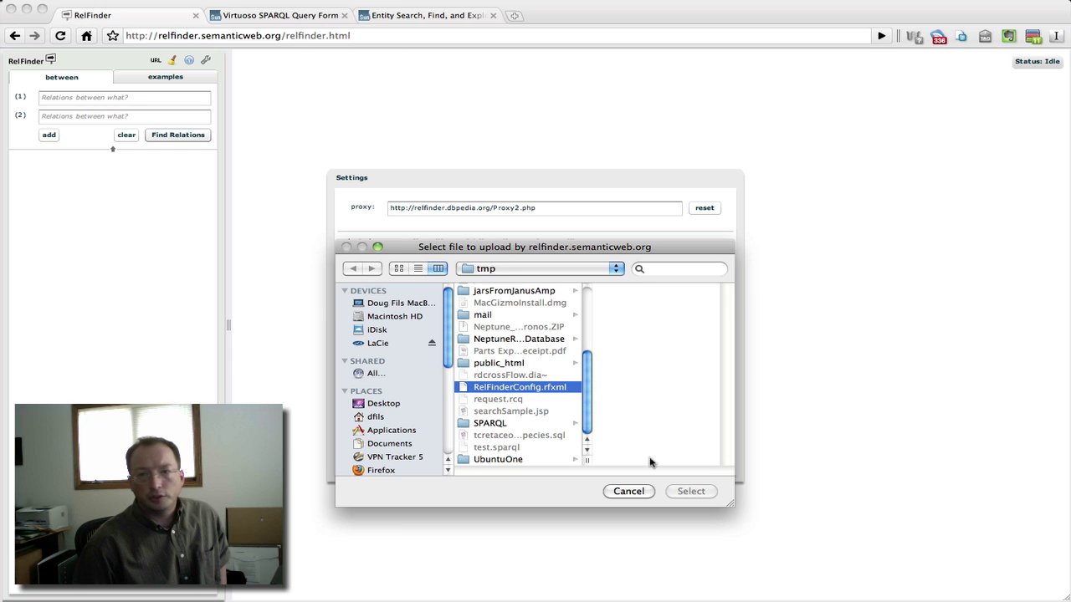
left_click(709, 495)
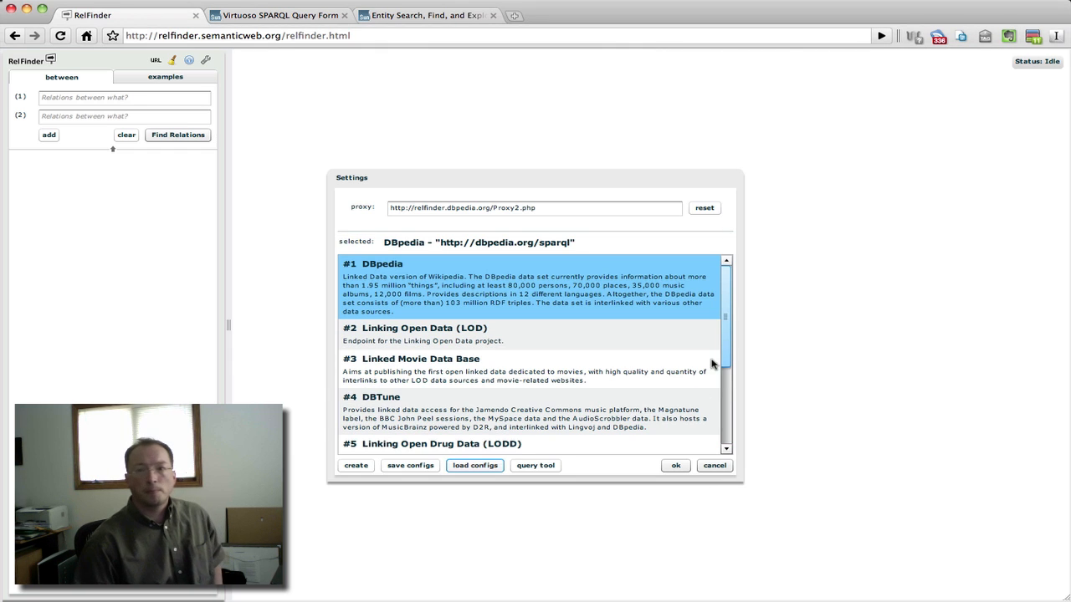
left_click_drag(725, 352, 726, 414)
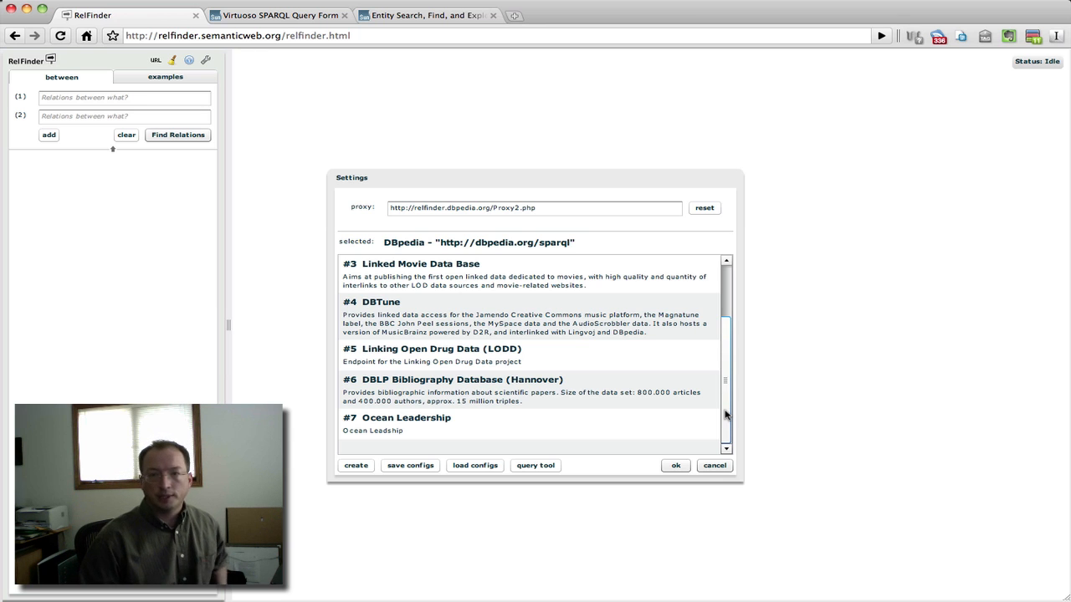
left_click(692, 427)
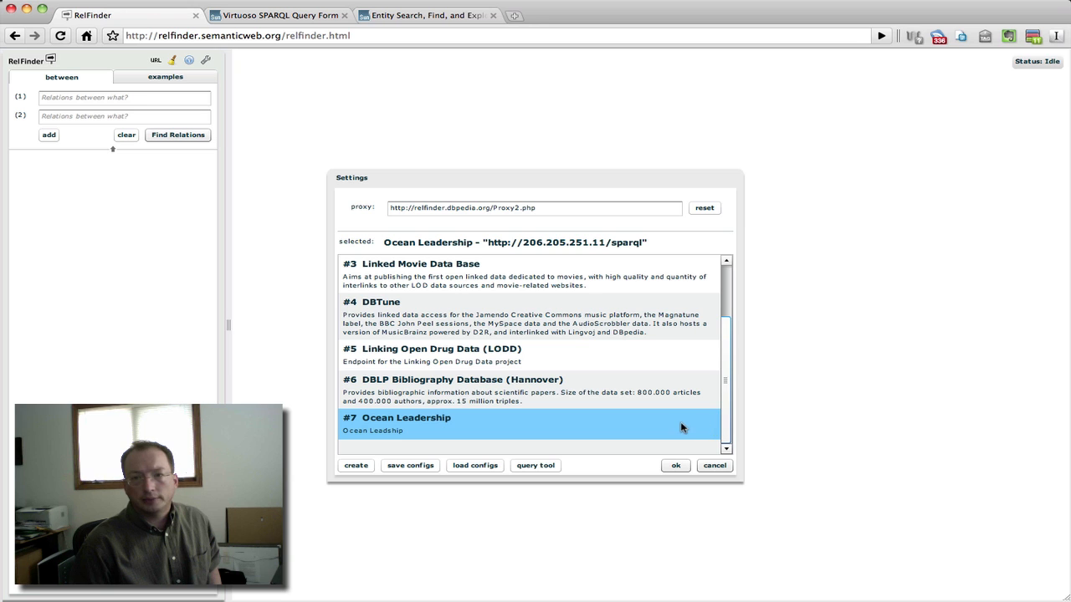
- Review the Ocean Leadership source's configuration down to its link URIs, close it without editing and apply the settings
mouse_move(655, 426)
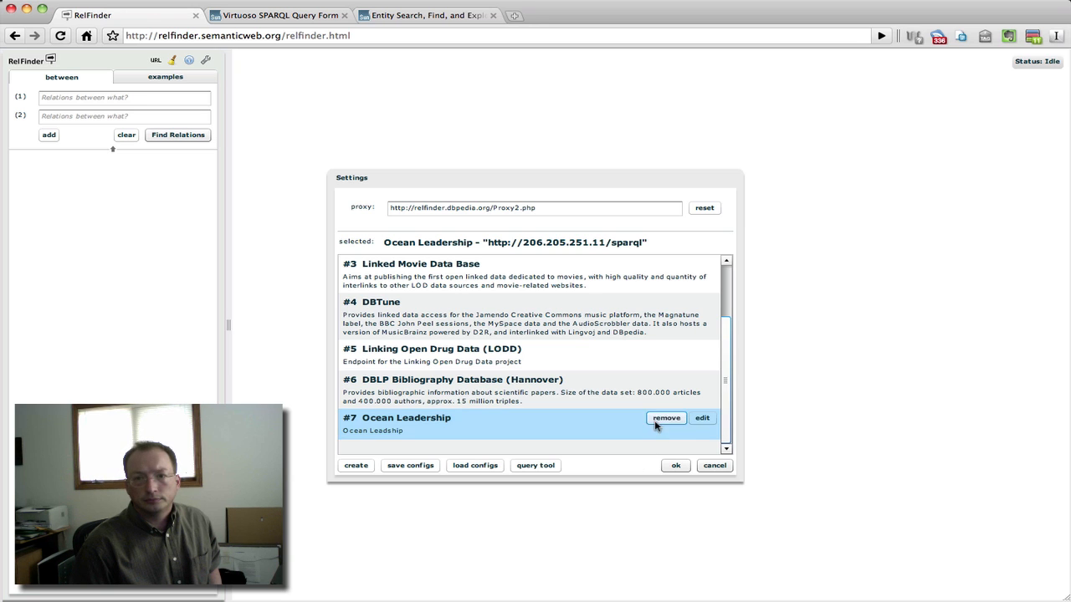
left_click(701, 420)
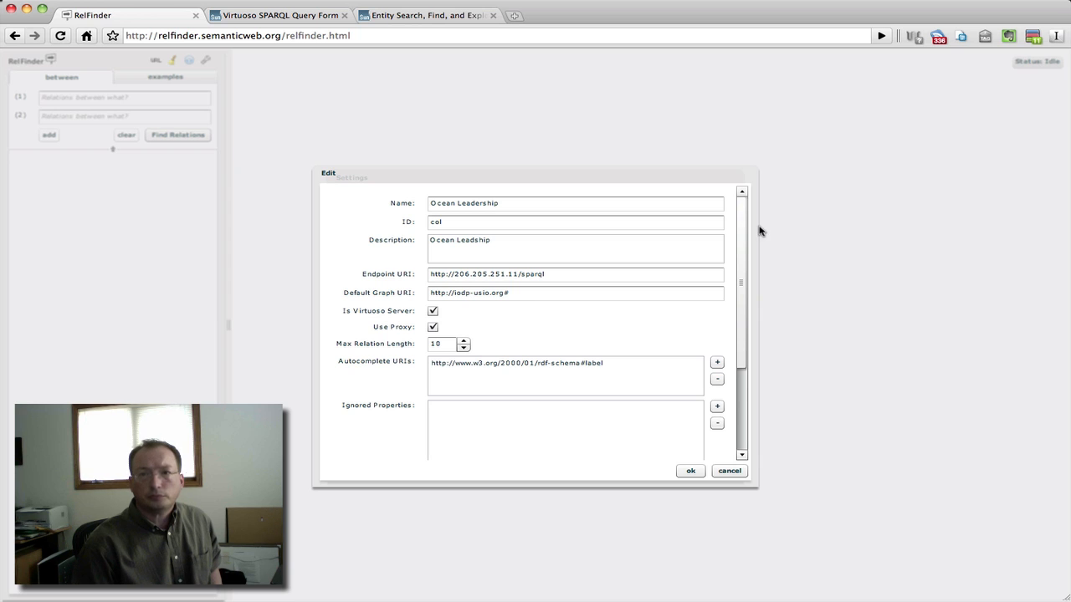
left_click_drag(742, 229, 743, 315)
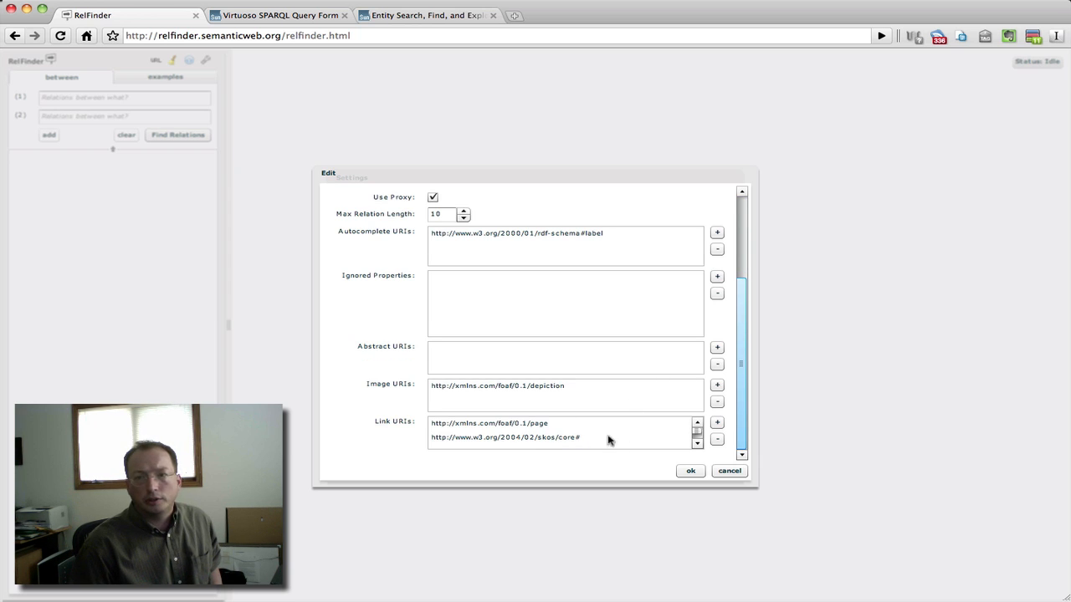
left_click(697, 444)
left_click(698, 443)
left_click(698, 443)
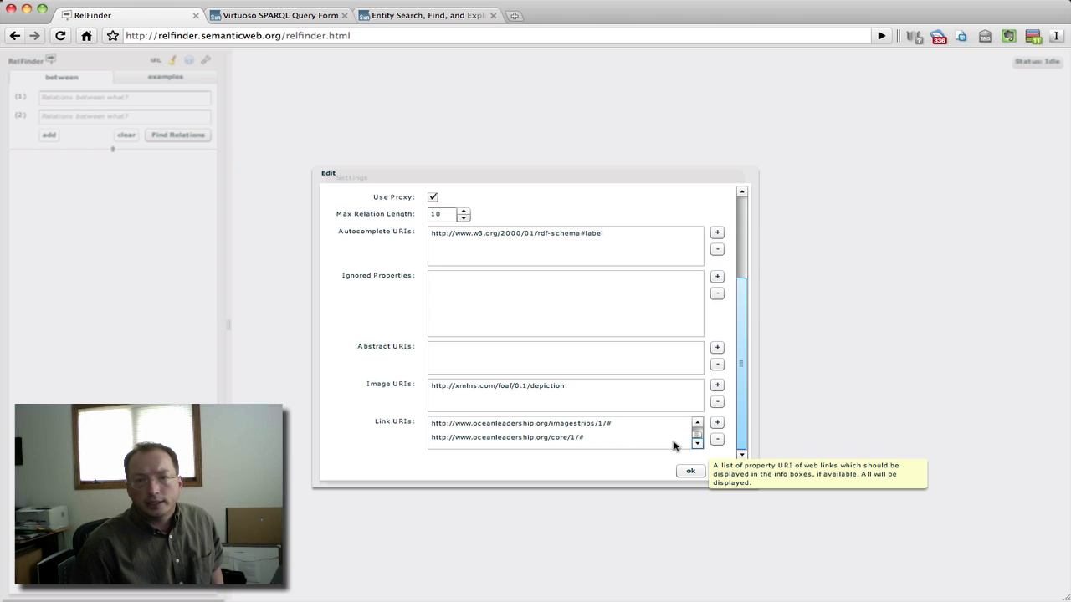
left_click(698, 423)
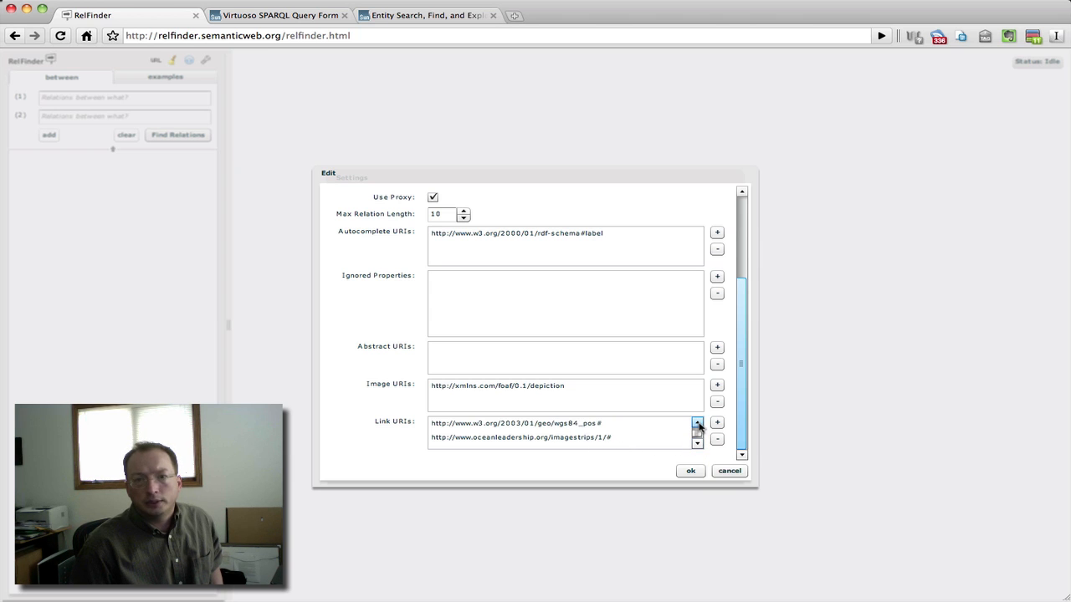
left_click(698, 424)
left_click(698, 423)
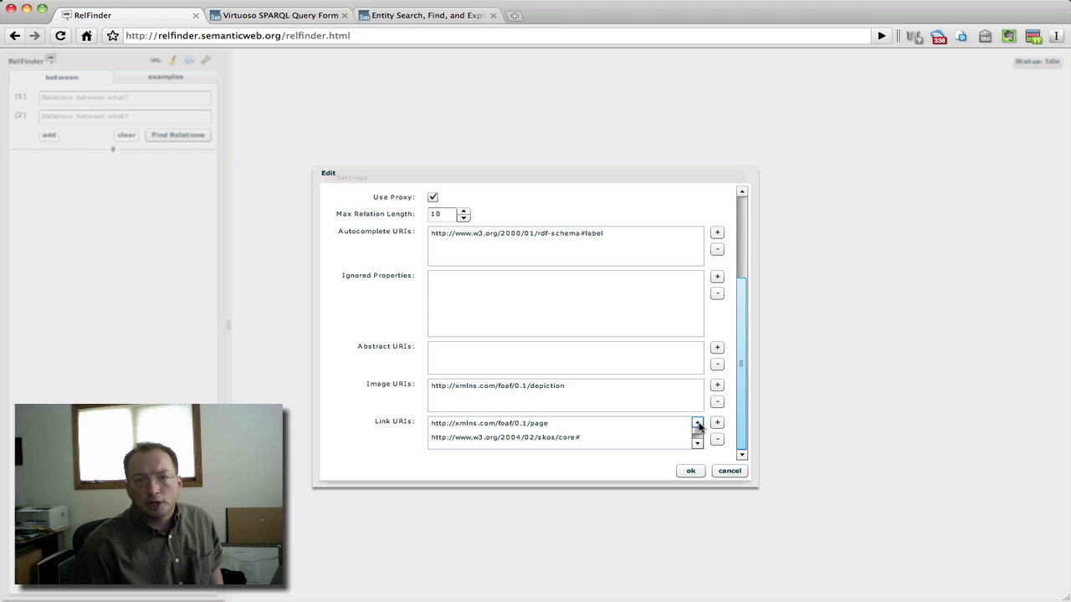
left_click(730, 471)
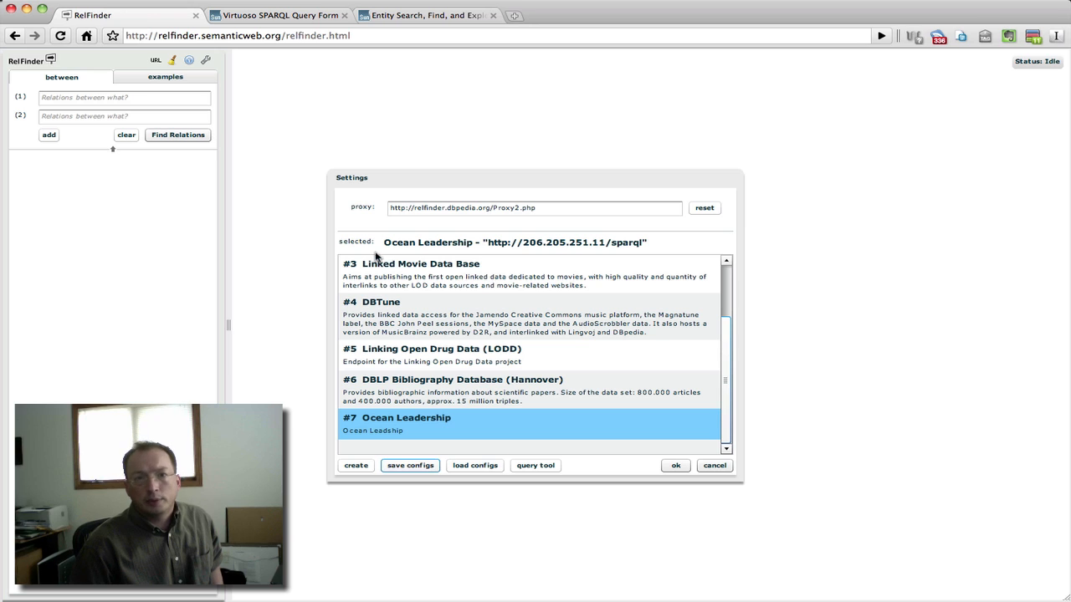
left_click(675, 465)
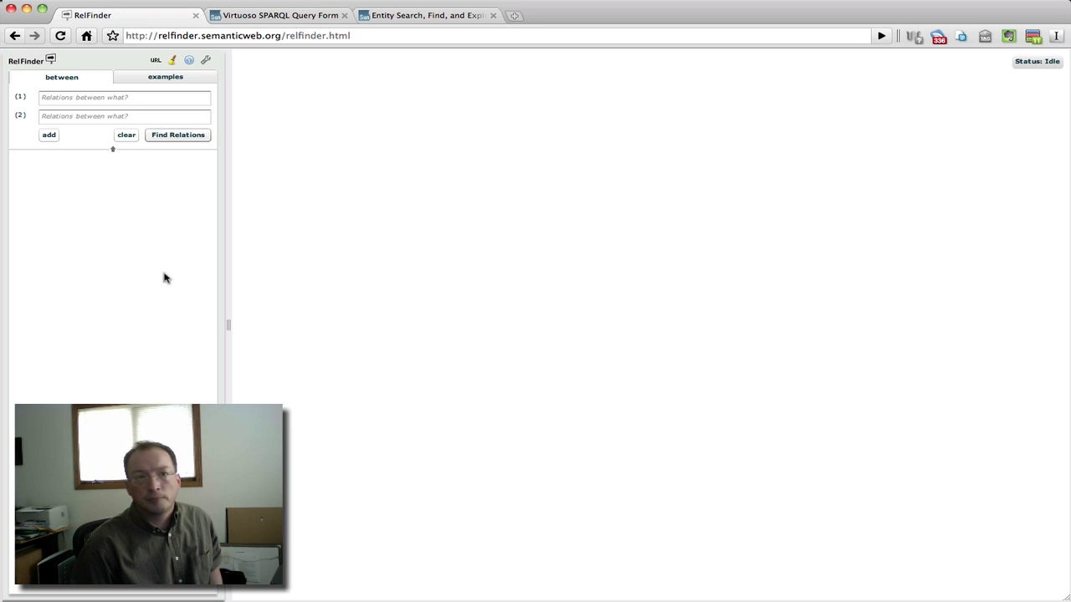
- Add a third relation field and enter resources/jq/jqGarden/166/1005/C as the first object
left_click(52, 135)
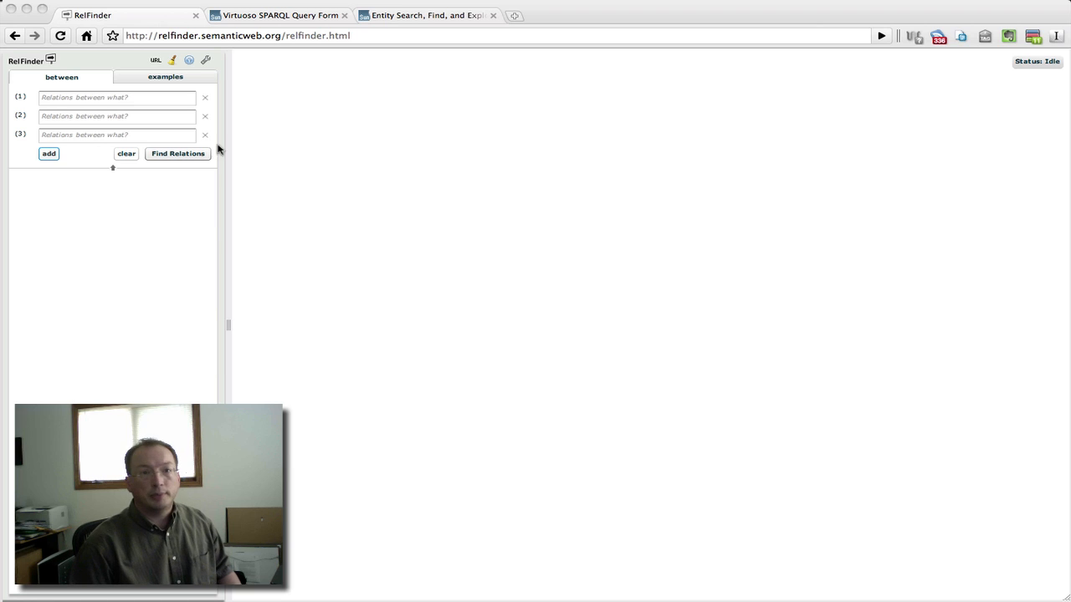
left_click(156, 103)
left_click(137, 101)
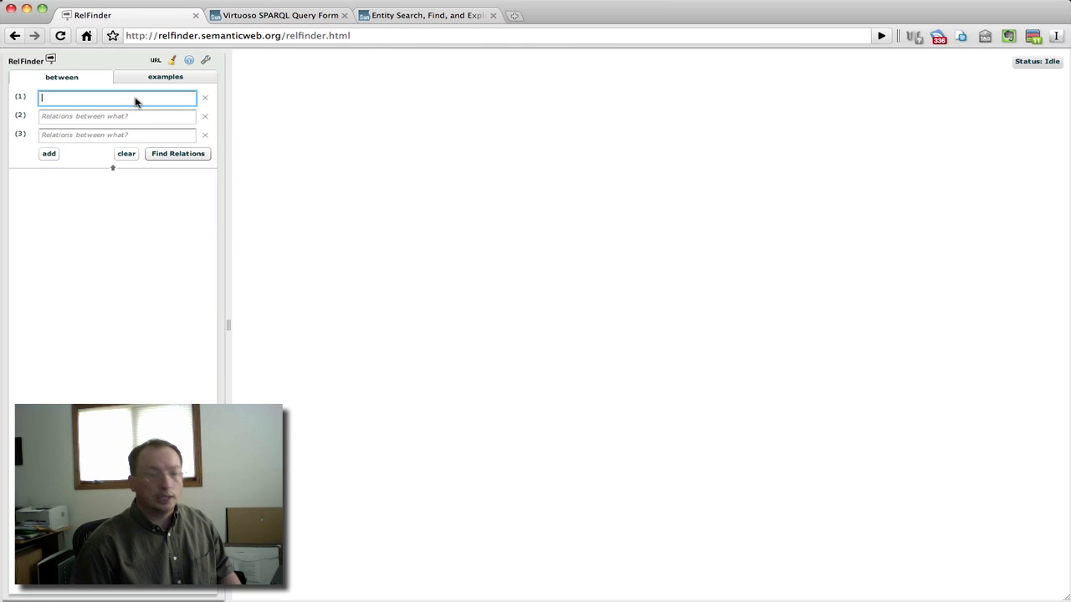
key("super+v")
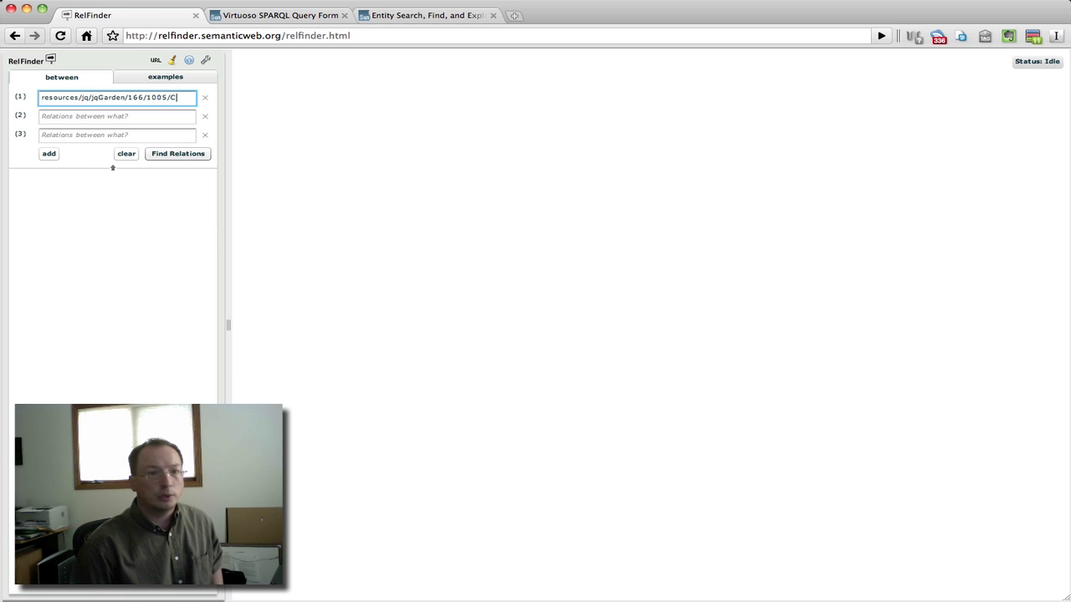
- Switch to the other application for the next identifier and enter janusAmp/loc/agemodel/2680 as the second object
key("super+Tab")
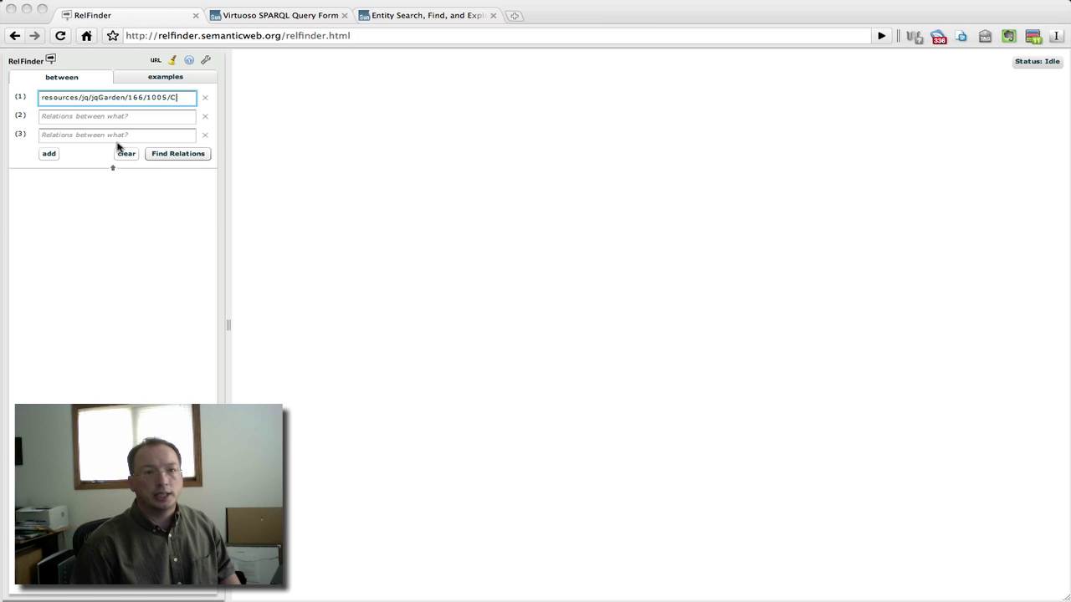
key("super+Tab")
left_click(104, 119)
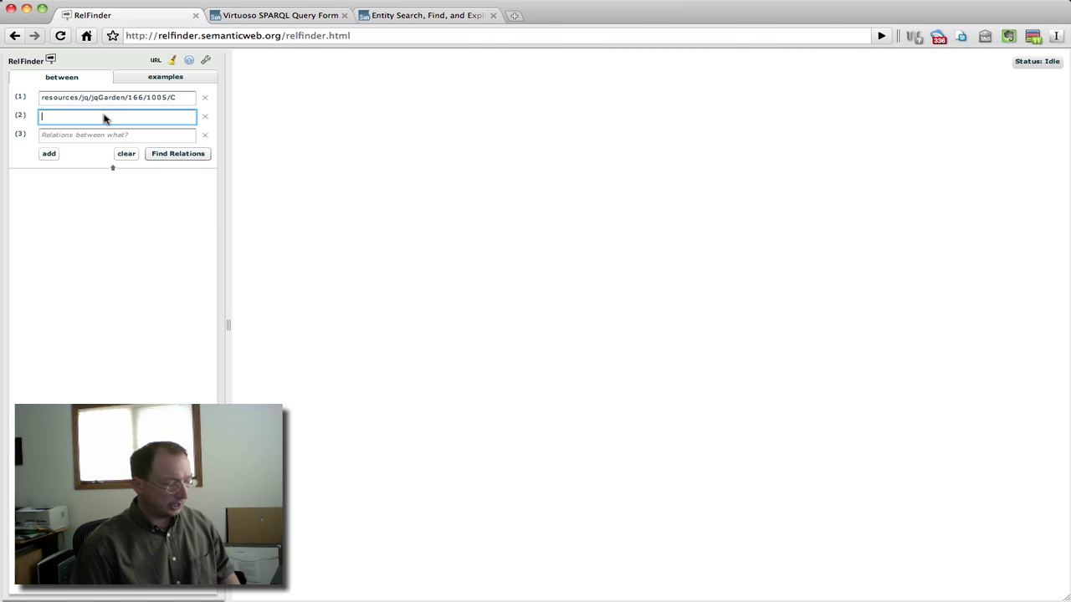
type("janusAmp/loc/agemodel/2680")
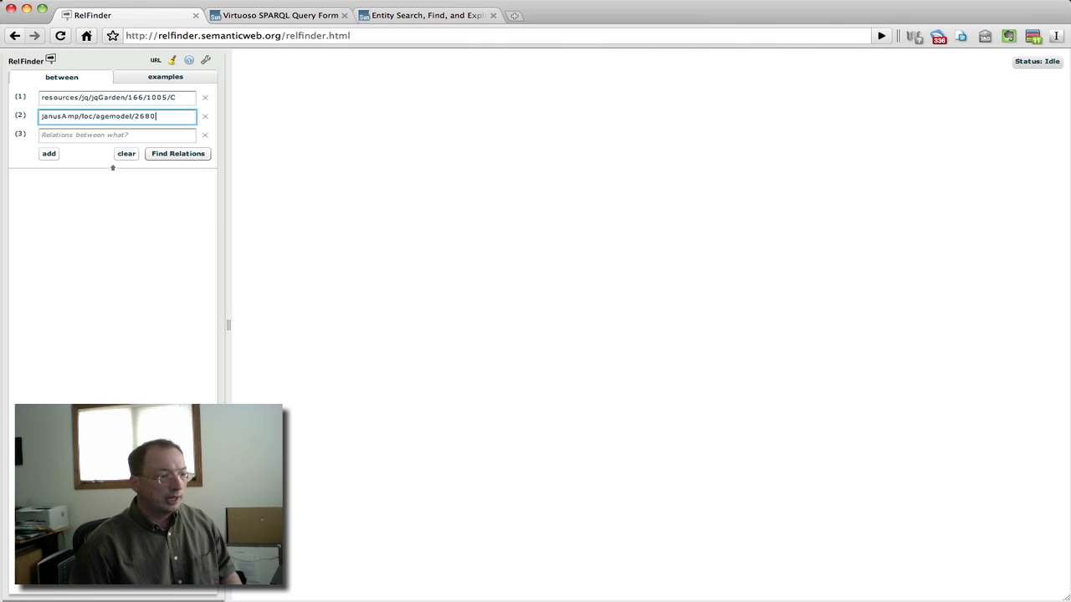
- Fetch and enter the identifier ending in LDEO_ODP_166_1005_1005C as the third object, and find the relations between all three
key("super+Tab")
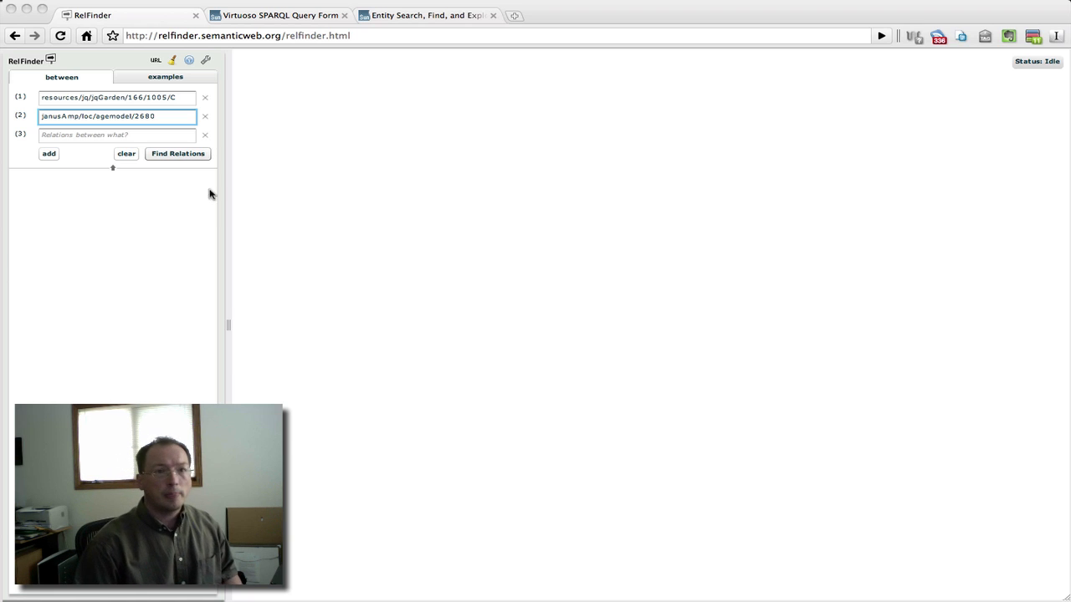
left_click(112, 138)
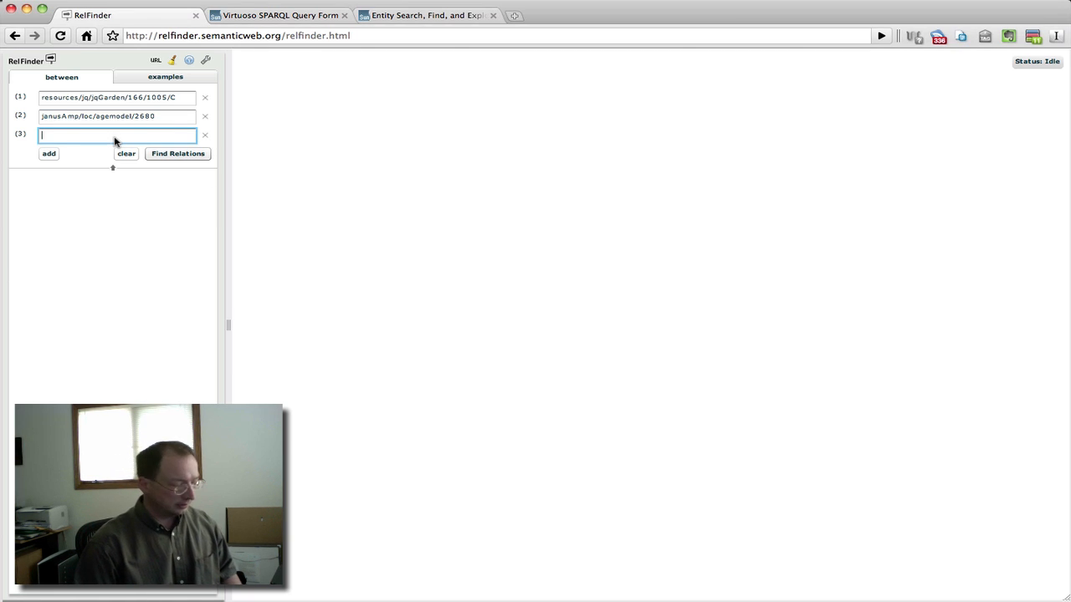
key("super+v")
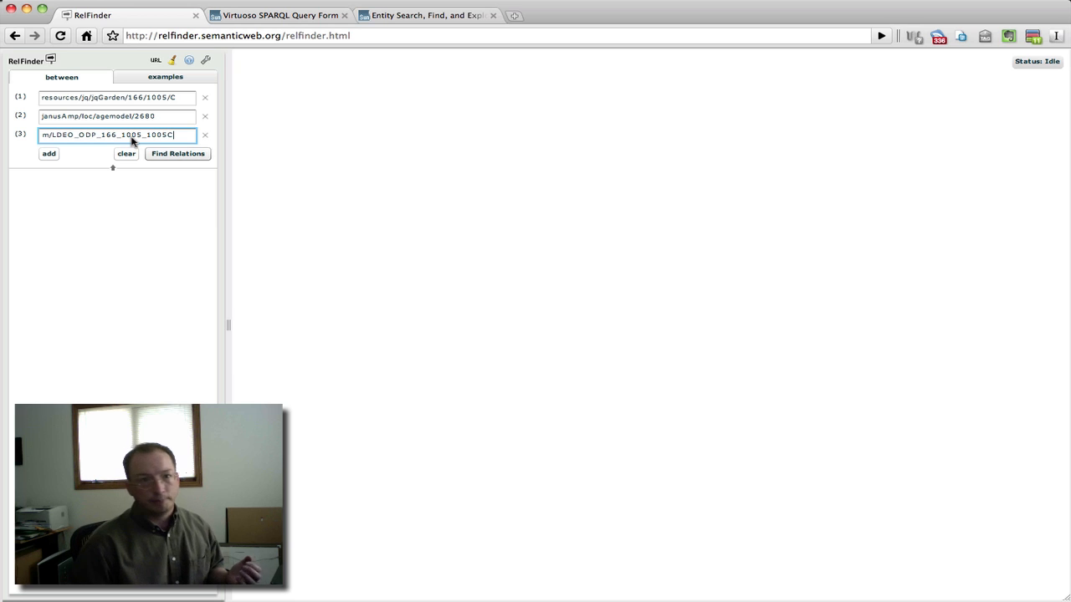
left_click(201, 156)
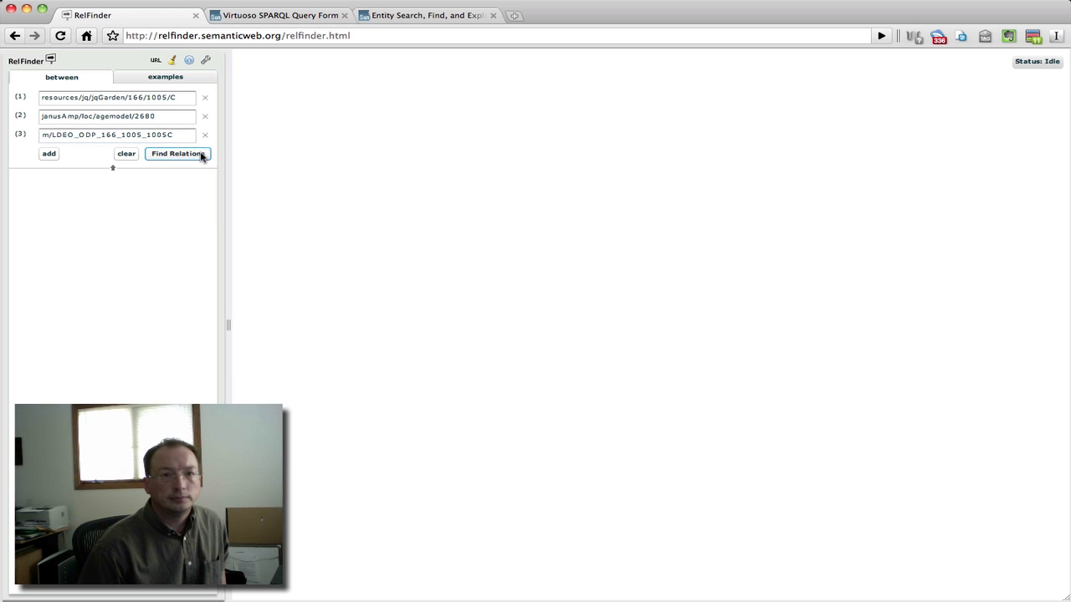